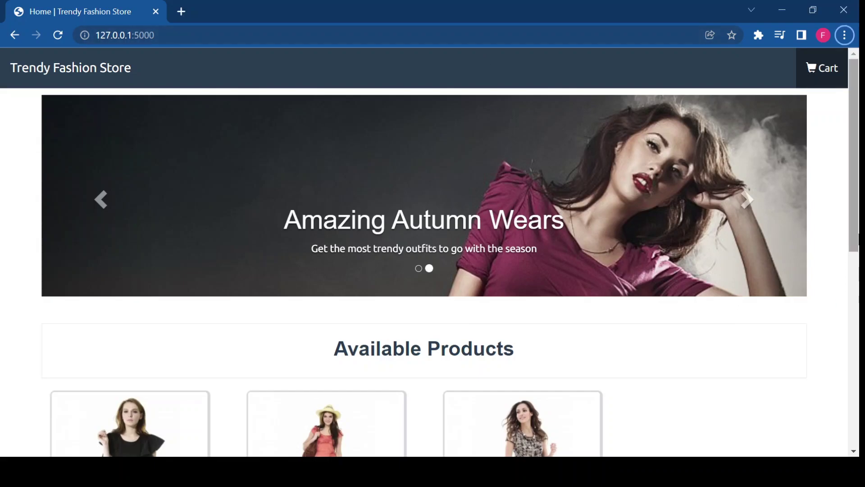
mouse_move(854, 204)
left_mouse_down()
mouse_move(850, 262)
mouse_move(825, 191)
left_mouse_up()
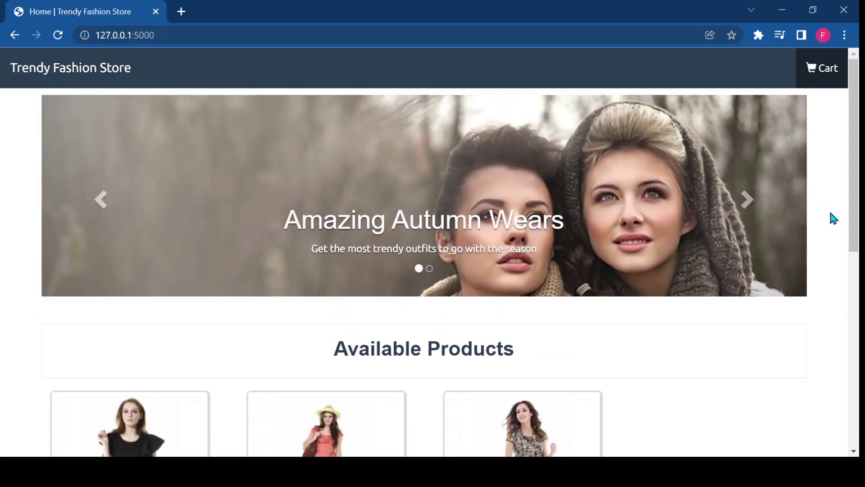
mouse_move(856, 198)
left_mouse_down()
mouse_move(858, 390)
mouse_move(858, 325)
left_mouse_up()
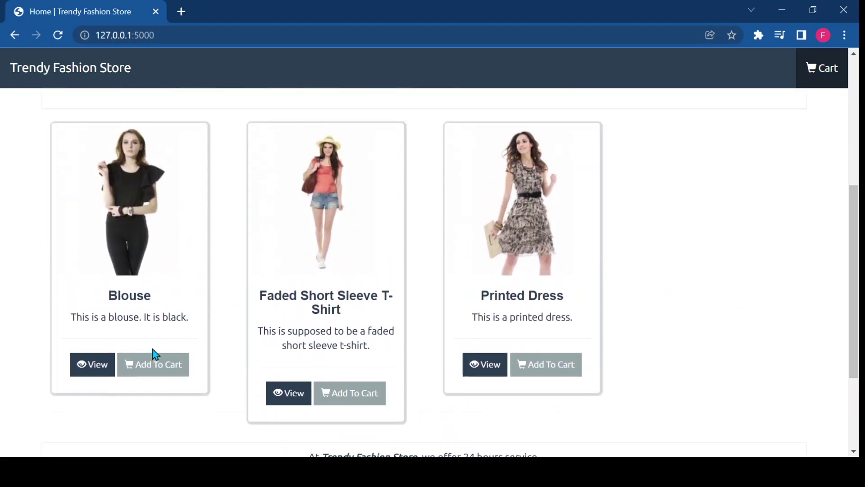
View the Blouse product and set its order quantity to 2
left_click(84, 371)
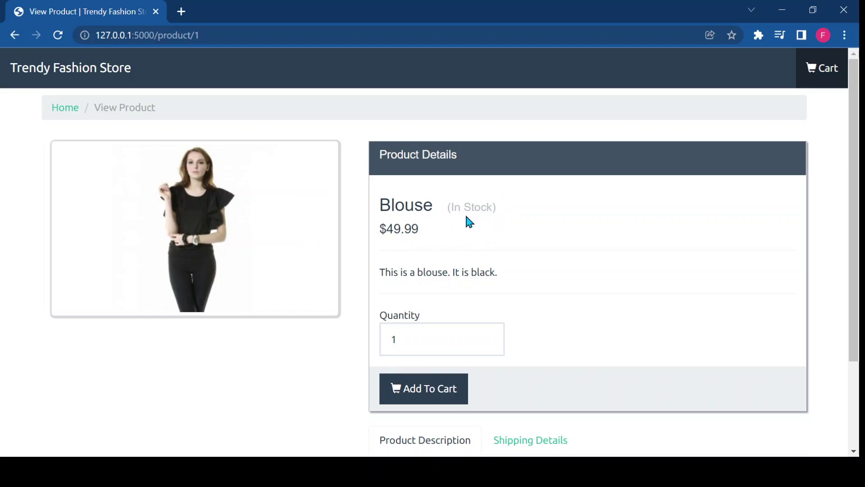
left_click(421, 340)
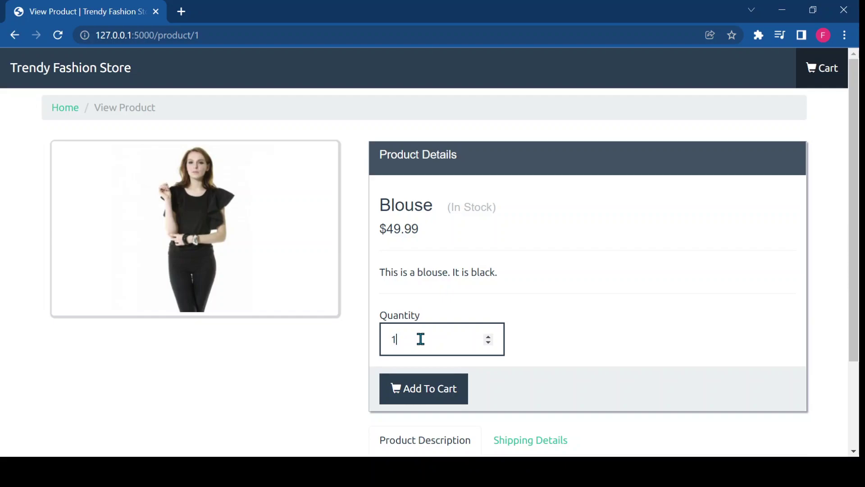
key("BackSpace")
left_click(488, 336)
scroll(523, 318, "down", 2)
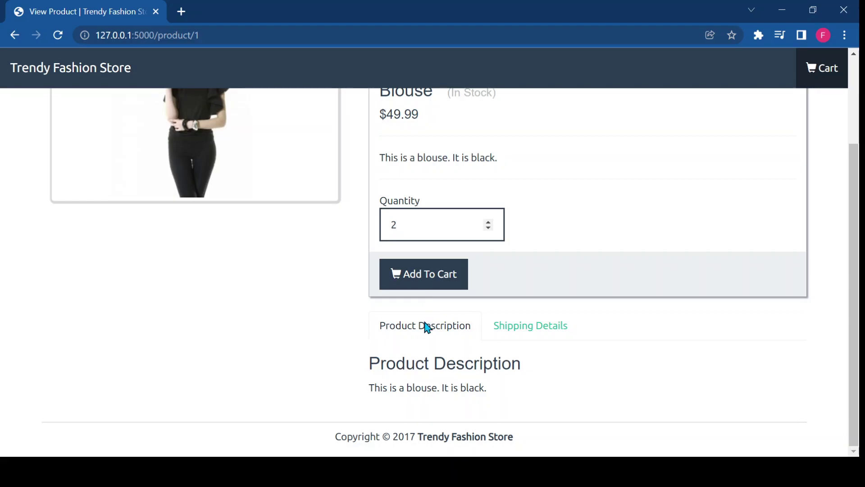
Check the Blouse's shipping details and return to its product description
left_click(502, 329)
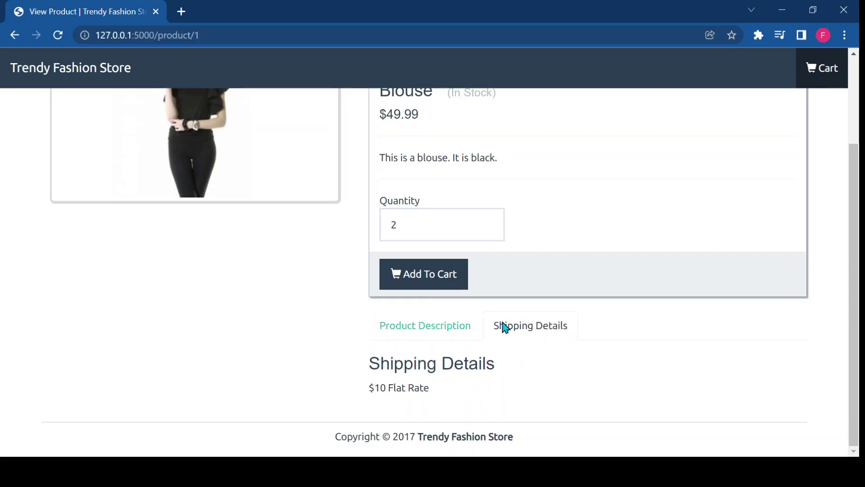
left_click(477, 332)
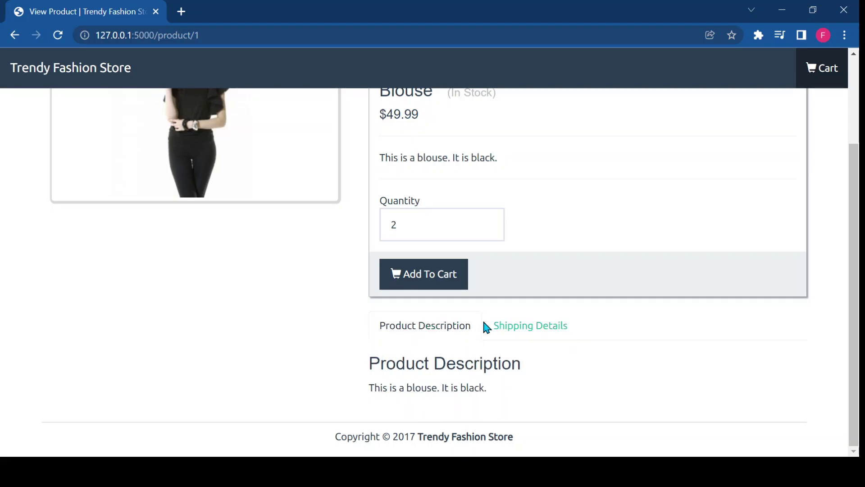
Add the Blouses to the cart, then remove them so the cart is empty
left_click(433, 285)
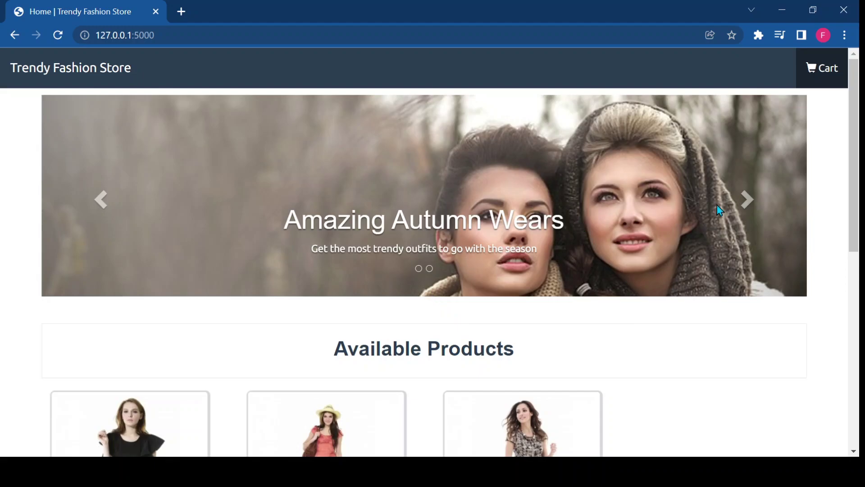
left_click(806, 63)
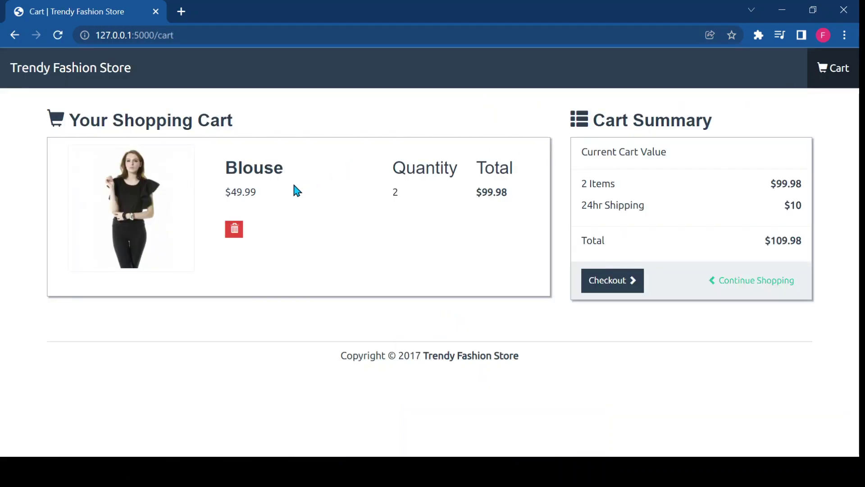
left_click(234, 233)
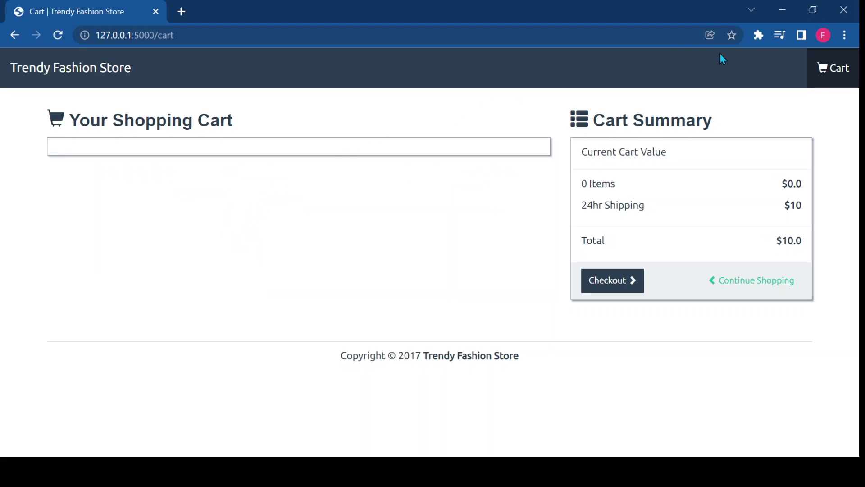
From the home page, add a Blouse and a Faded Short Sleeve T-Shirt and view the cart
left_click(75, 72)
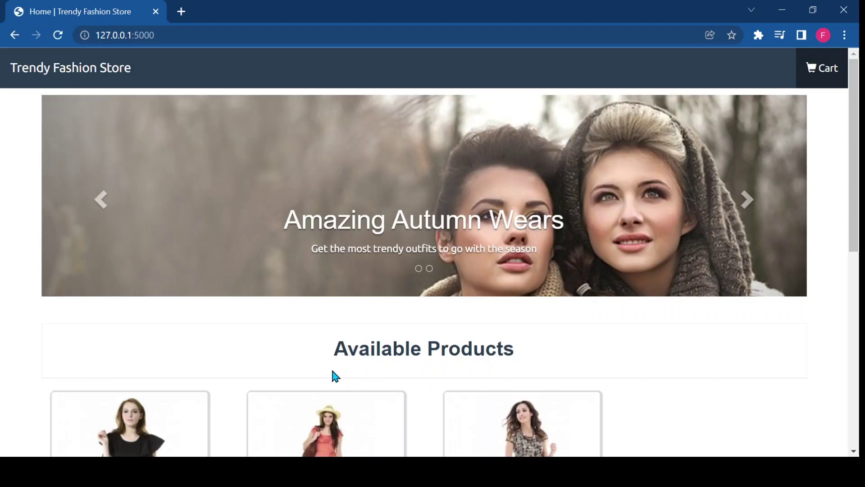
scroll(325, 358, "down", 5)
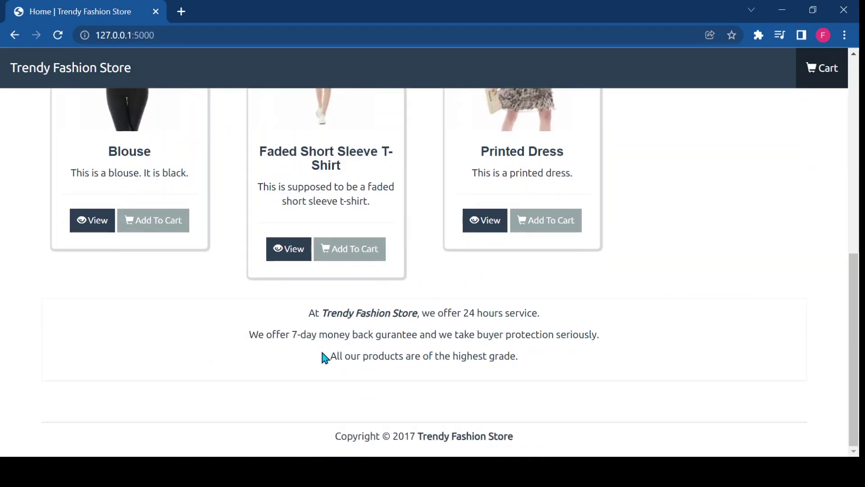
left_click(134, 225)
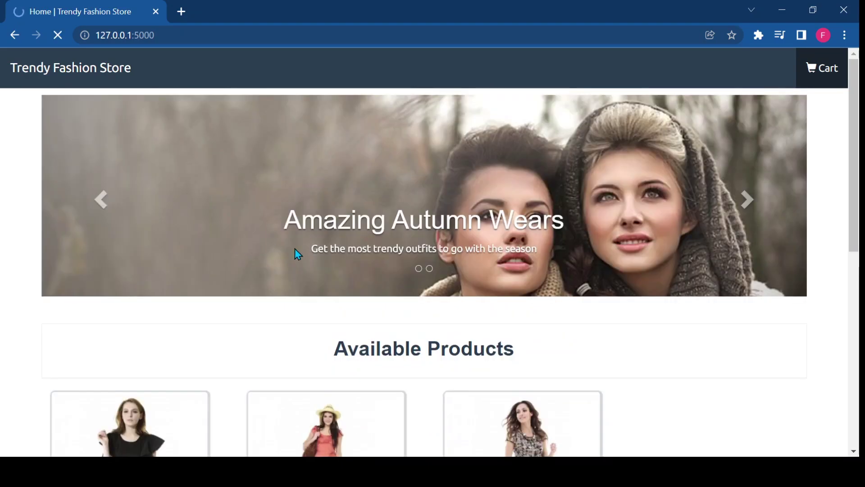
scroll(330, 302, "down", 5)
left_click(347, 264)
left_click(816, 81)
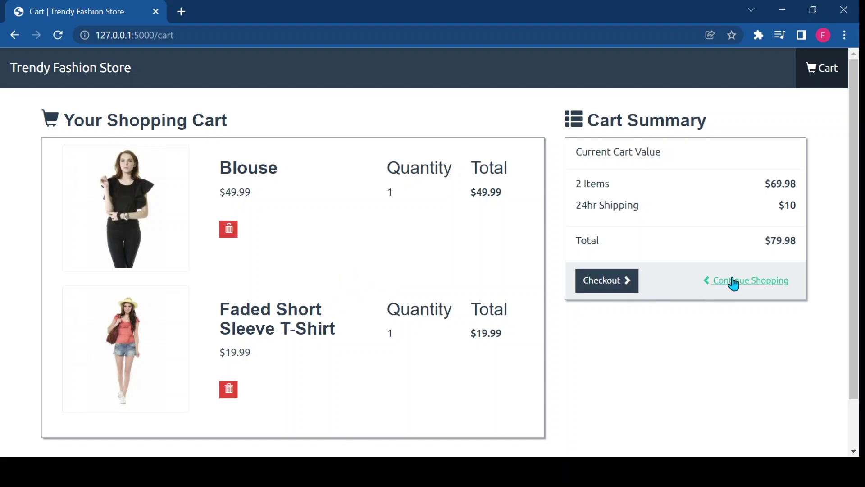
Proceed to checkout and enter the buyer's first name, last name and phone number
left_click(597, 285)
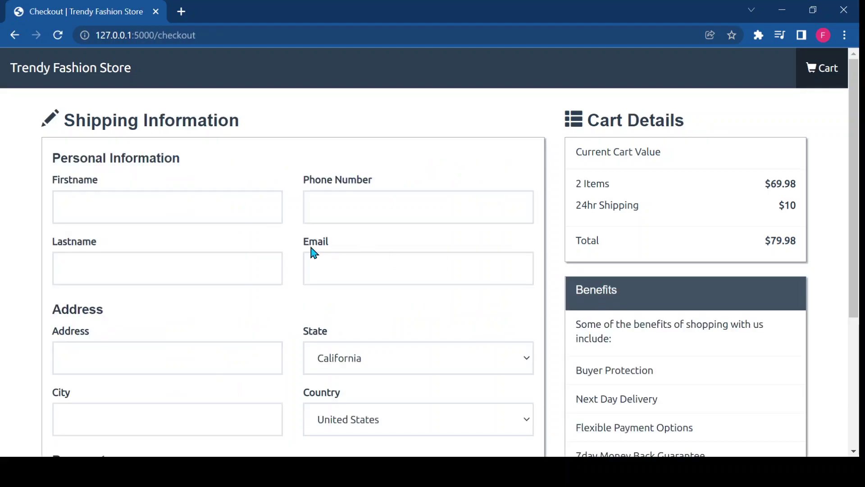
left_click(202, 212)
type("test")
left_click(139, 273)
type("test")
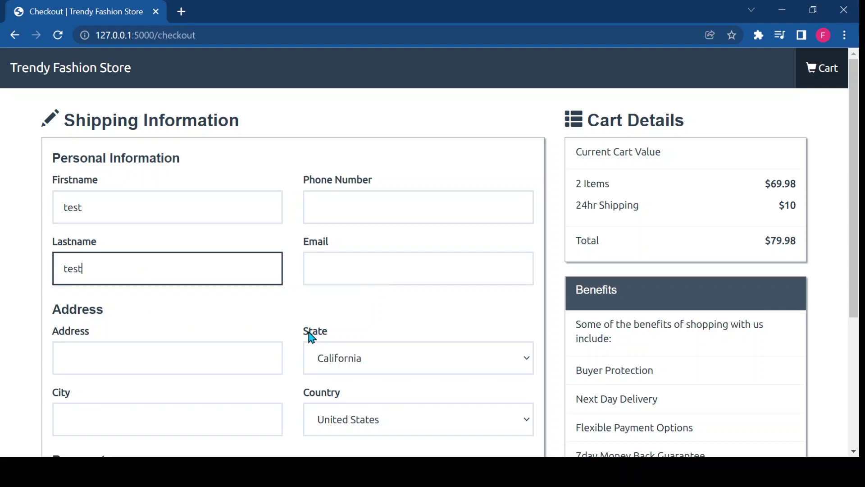
type("1")
left_click(350, 206)
left_click(407, 248)
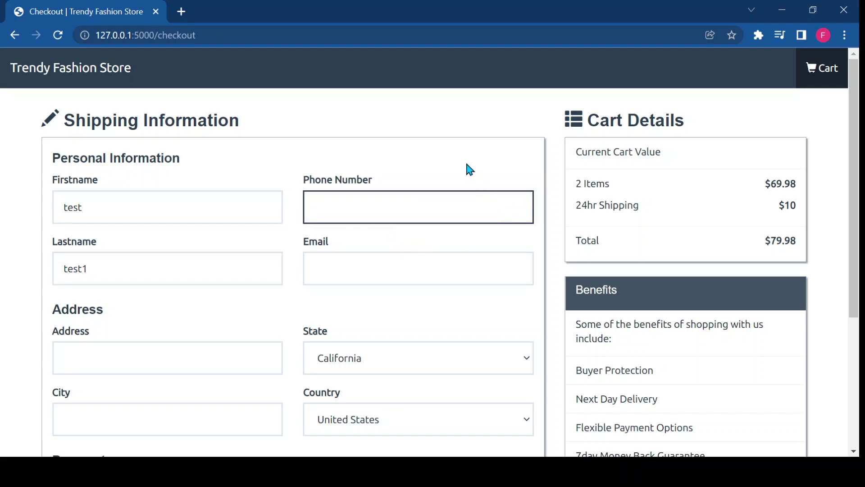
type("000005")
type("6")
left_click(360, 276)
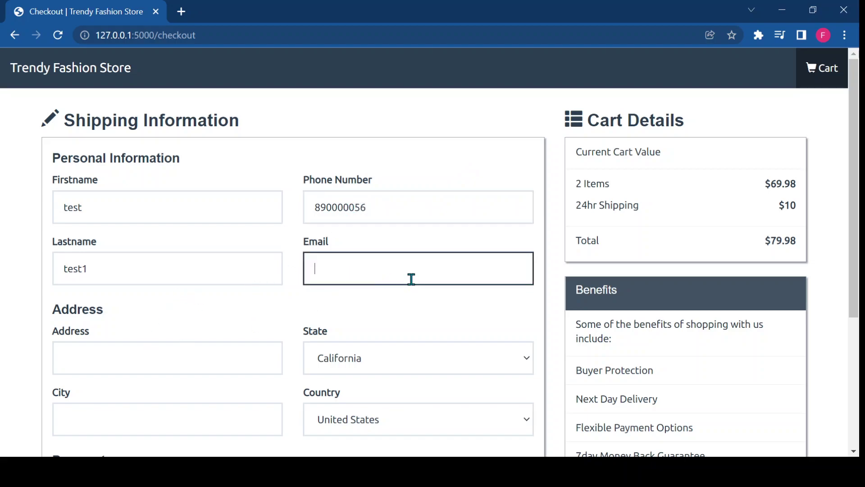
type("est@ma")
key("BackSpace")
type("il.")
type("com")
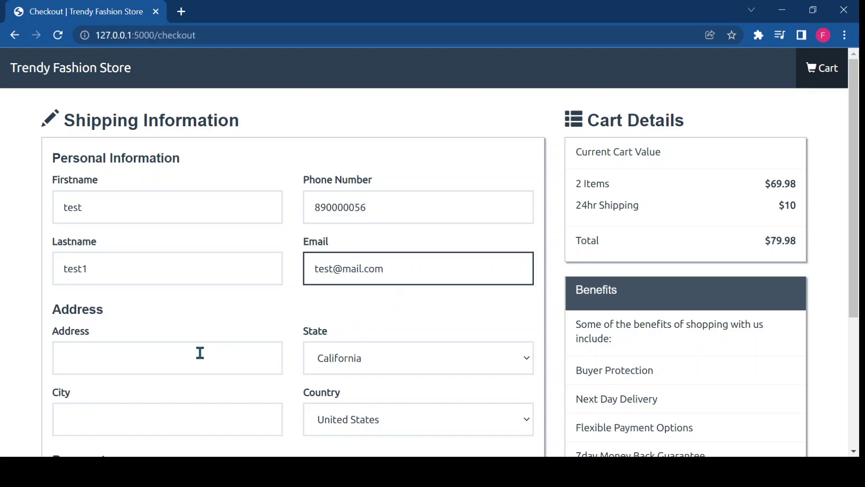
left_click(200, 352)
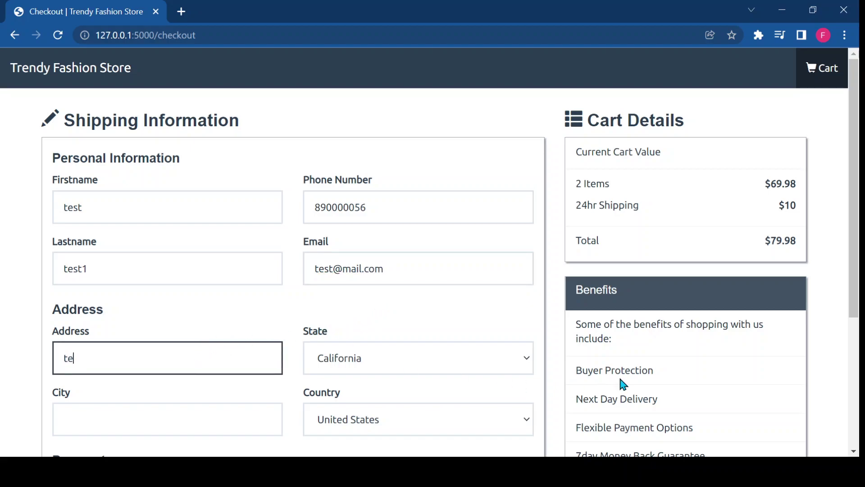
type("st road")
left_click(251, 429)
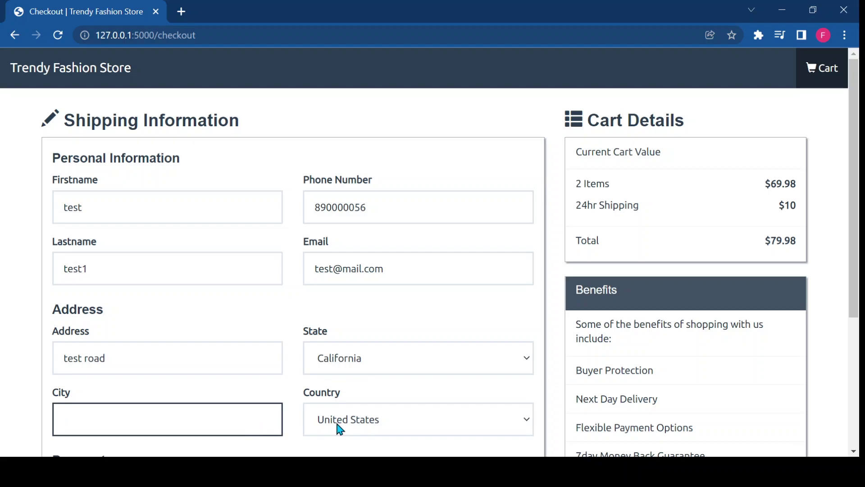
type("t")
type("ststate")
scroll(348, 381, "down", 3)
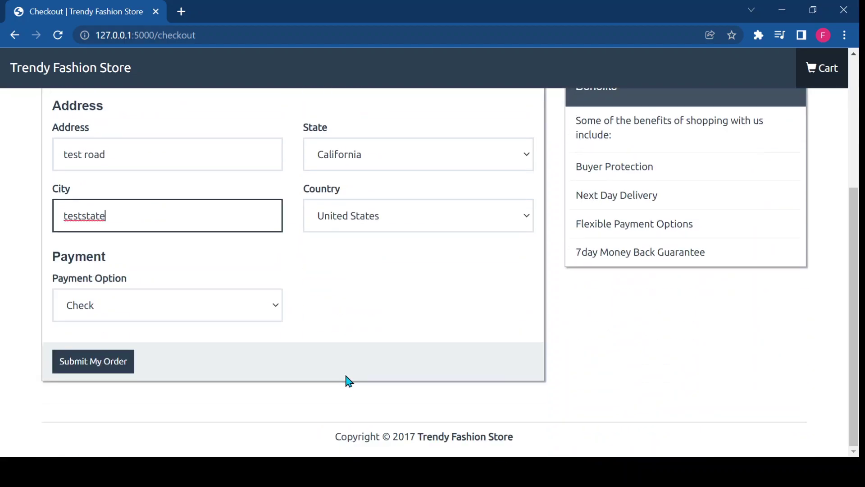
Keep Check as the payment option and submit the order
left_click(232, 306)
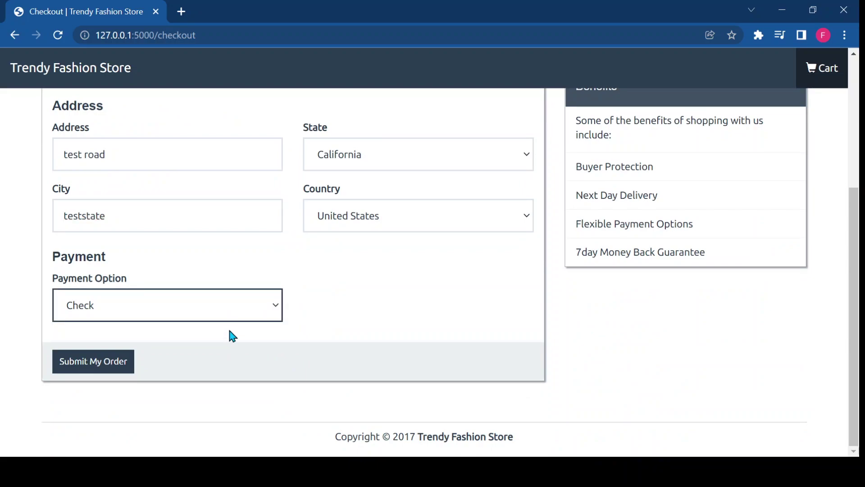
scroll(328, 347, "up", 3)
scroll(328, 348, "down", 3)
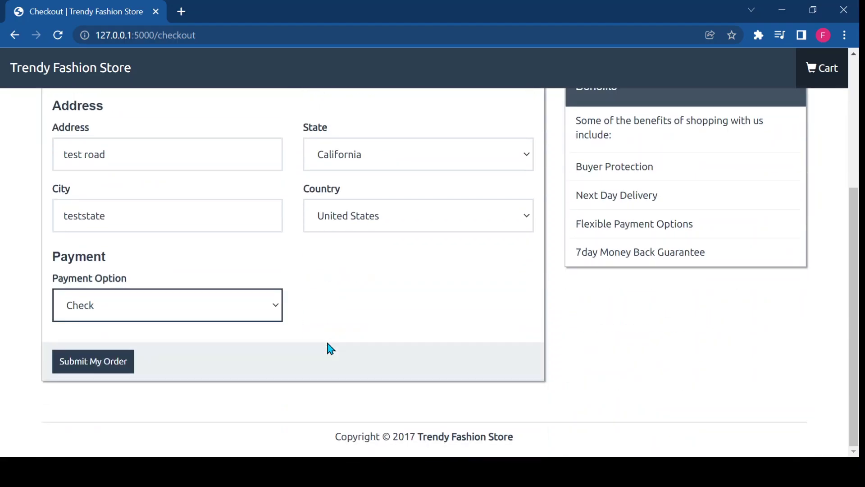
left_click(94, 362)
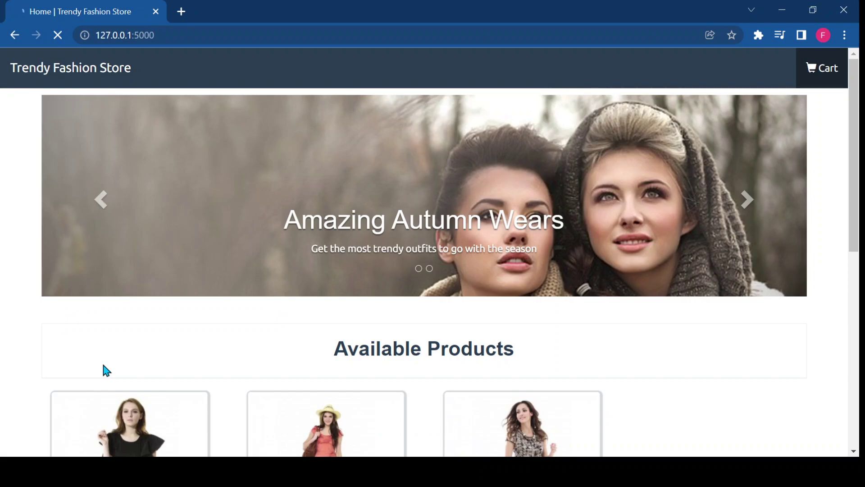
left_click(818, 76)
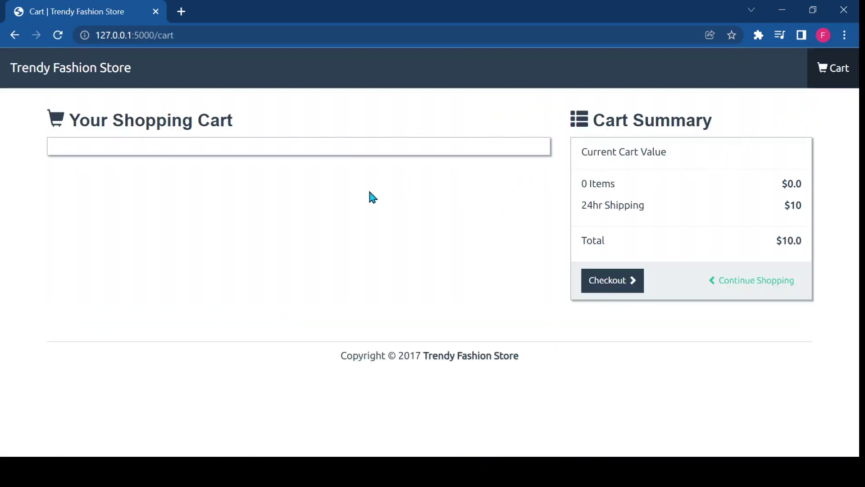
left_click(33, 81)
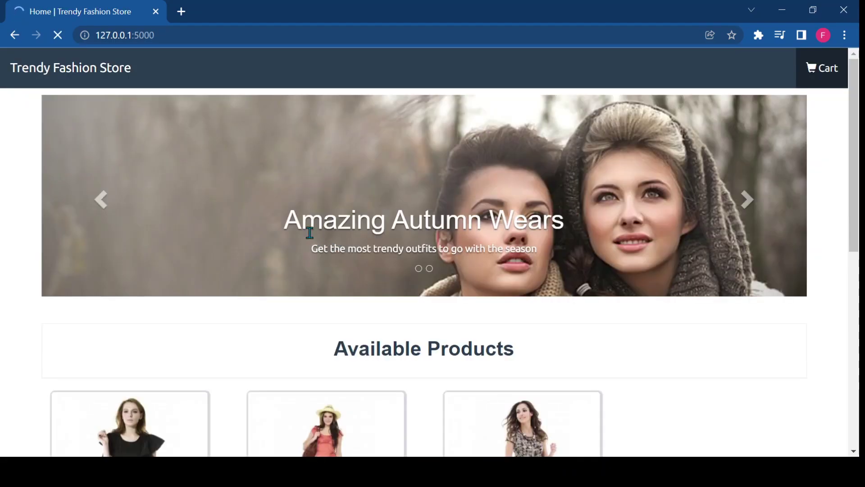
scroll(310, 233, "down", 3)
scroll(309, 238, "down", 2)
scroll(309, 241, "up", 3)
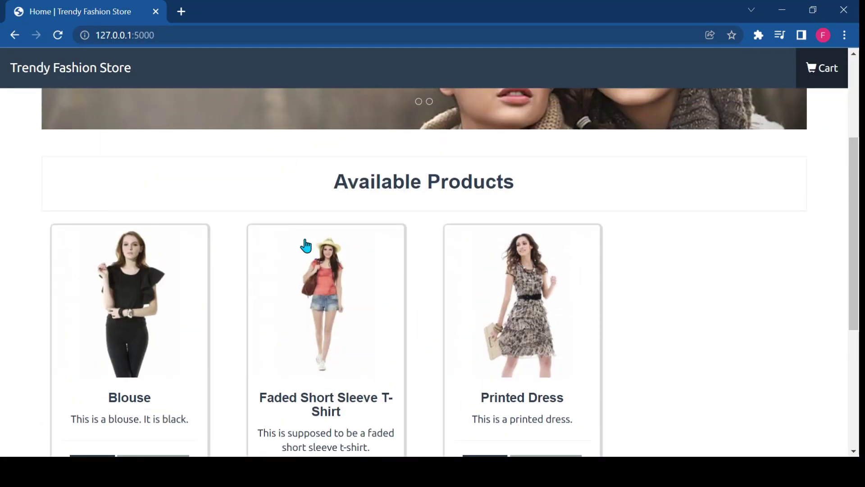
scroll(306, 245, "up", 3)
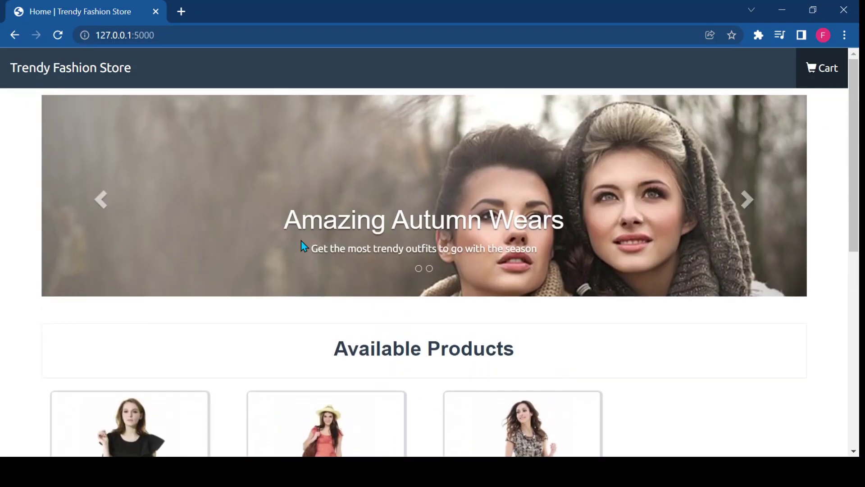
Navigate to /admin to load the Admin Dashboard with its pending orders
left_click(185, 38)
left_click(187, 35)
type("/")
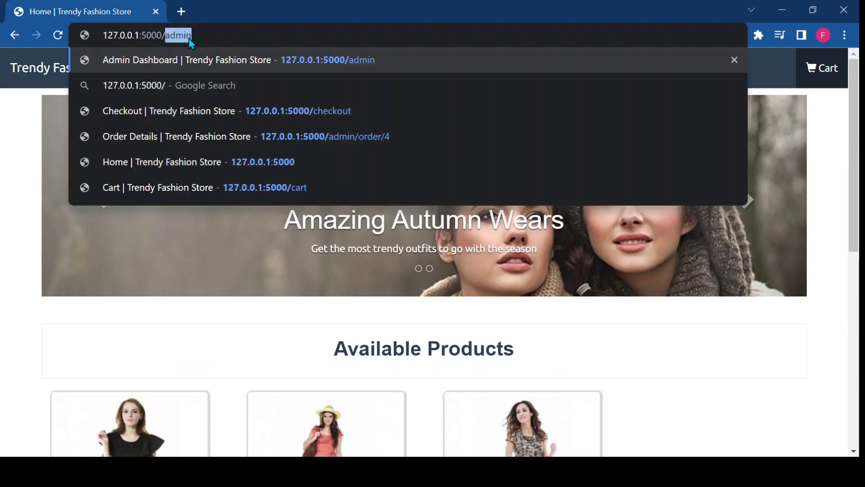
type("admin")
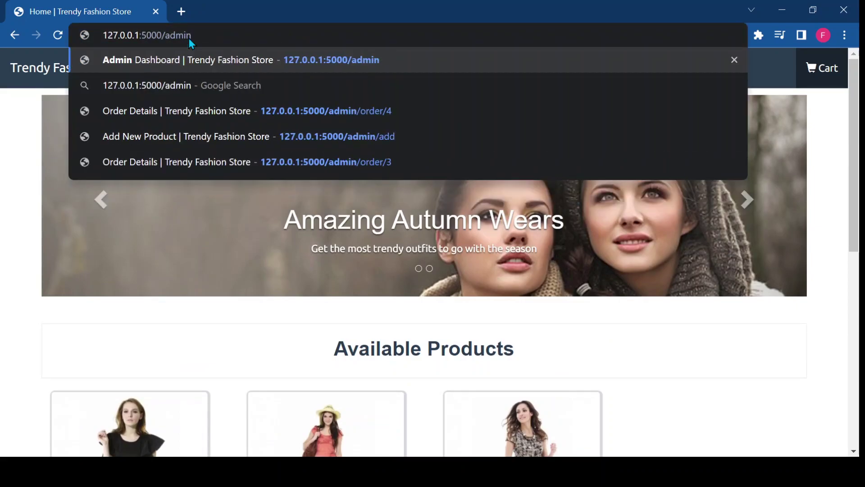
left_click(265, 62)
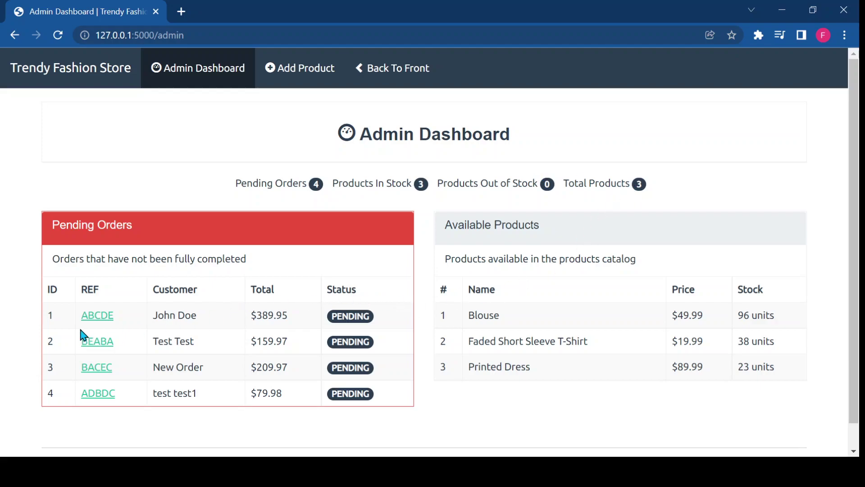
Review order ADBDC's products, buyer contact and shipping info, then return to the dashboard
left_click(97, 395)
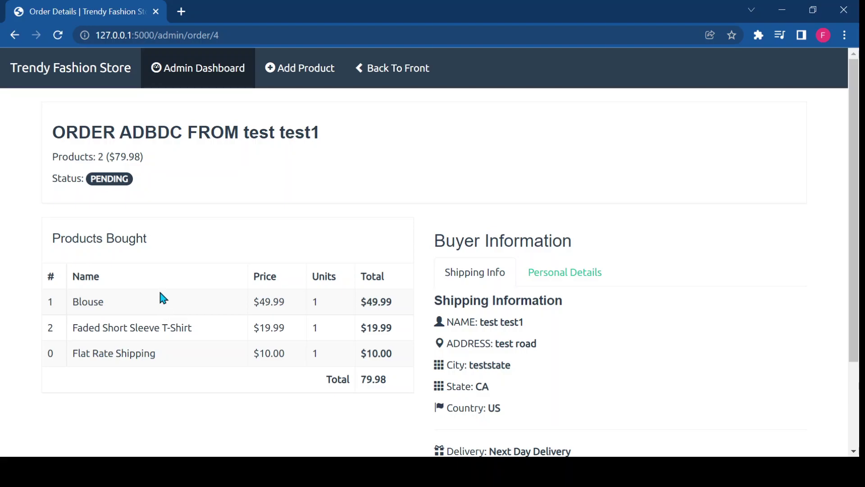
scroll(160, 298, "down", 2)
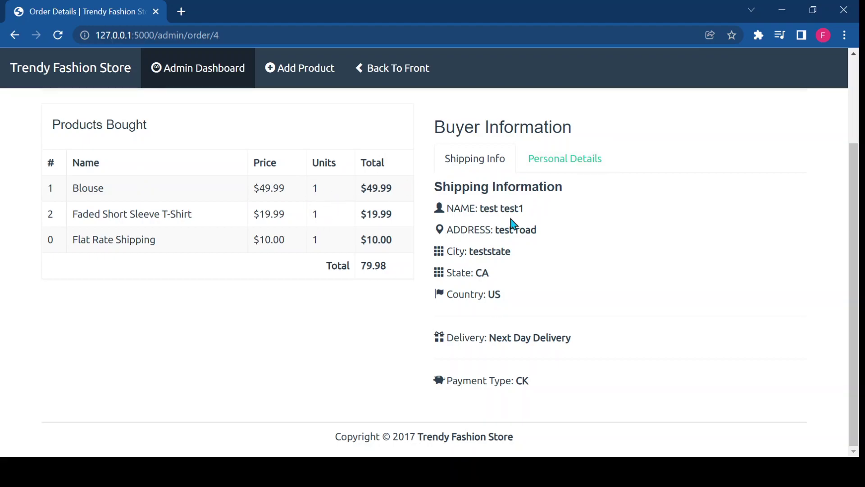
left_click(541, 161)
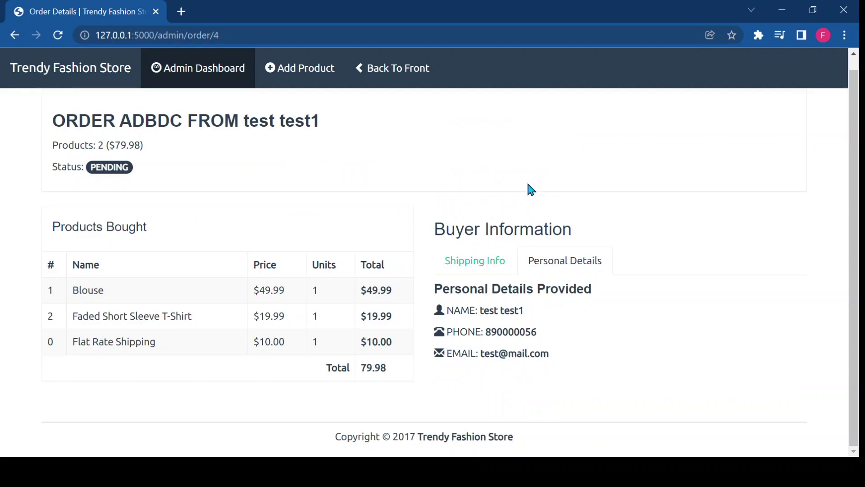
left_click(478, 254)
scroll(152, 218, "up", 1)
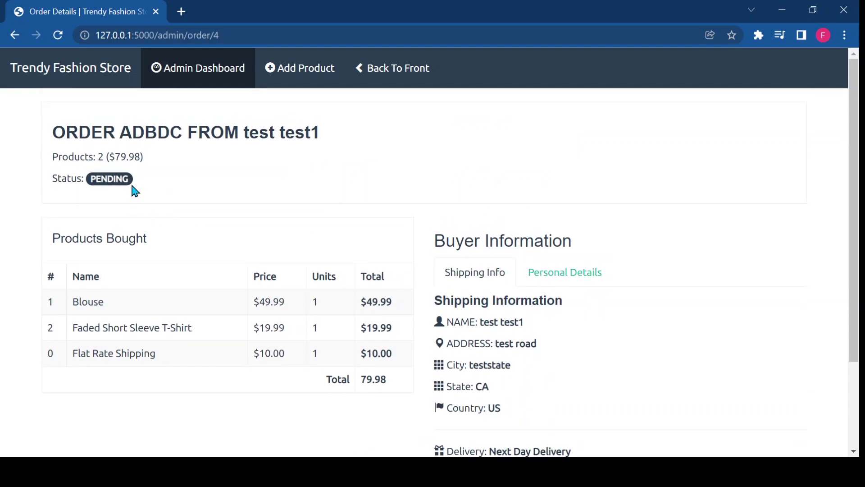
left_click(170, 81)
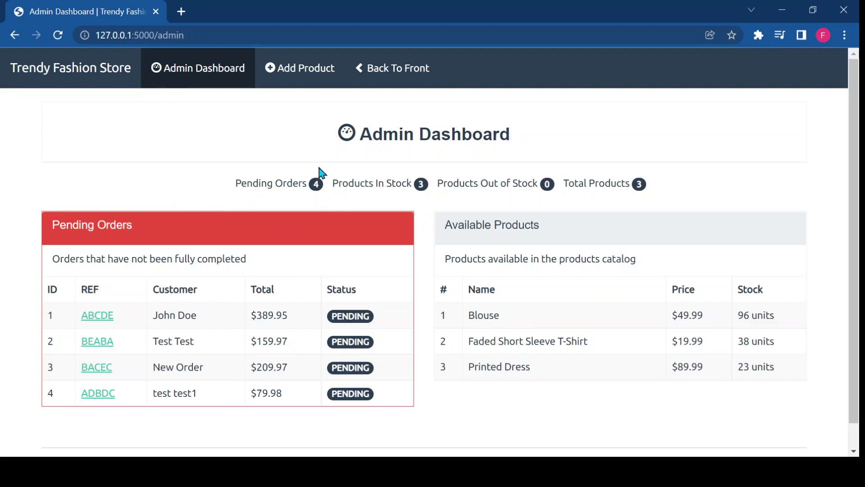
Start a new product named Short Sleeves t-shirt priced $40 with 200 opening stock
left_click(288, 80)
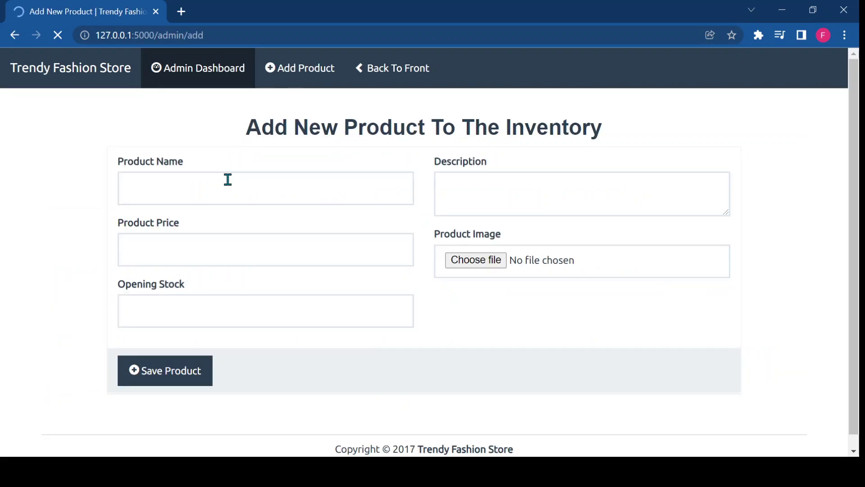
left_click(227, 179)
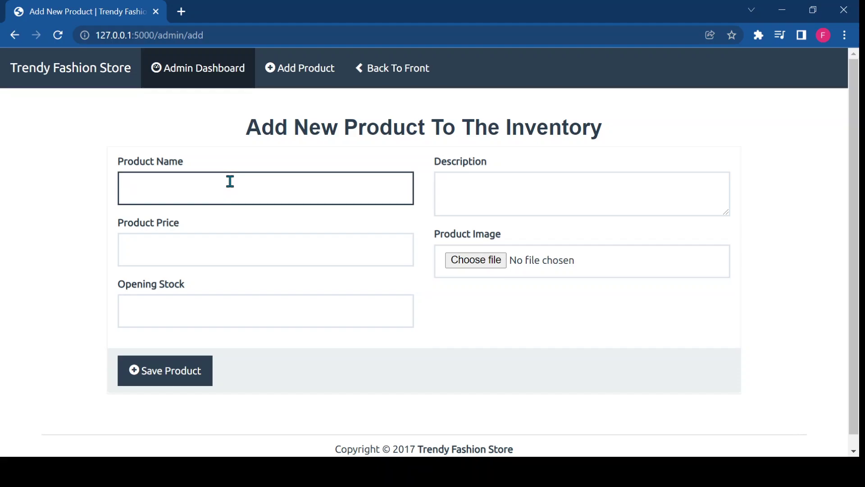
type("short")
key("Down")
key("Return")
left_click(243, 253)
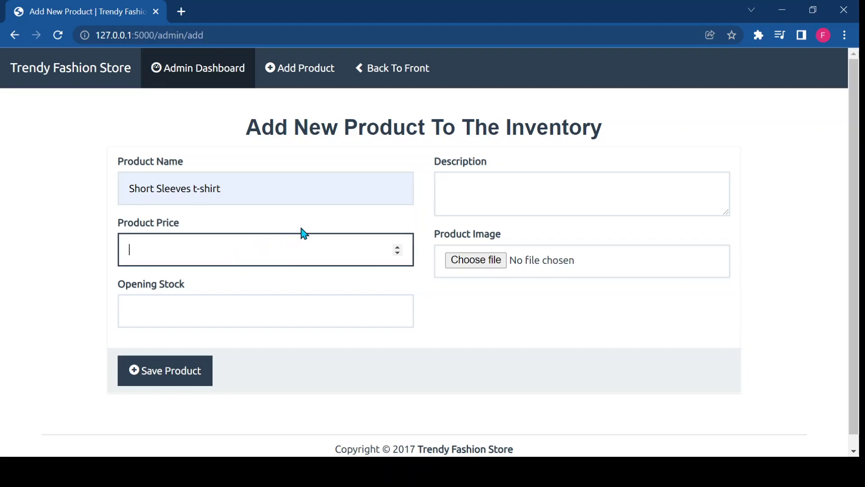
type("40")
type("00")
left_click(236, 322)
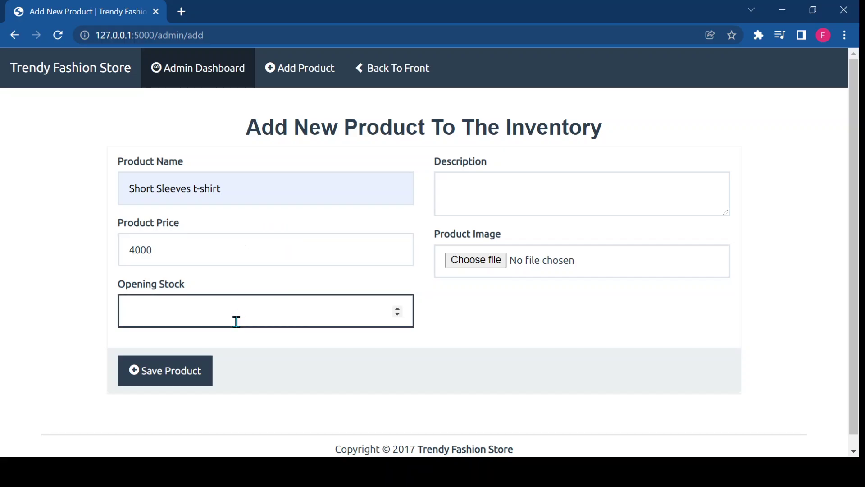
type("200")
Write the colorful T-shirt description with spelling fixes and attach the printed_tshirt image
left_click(524, 183)
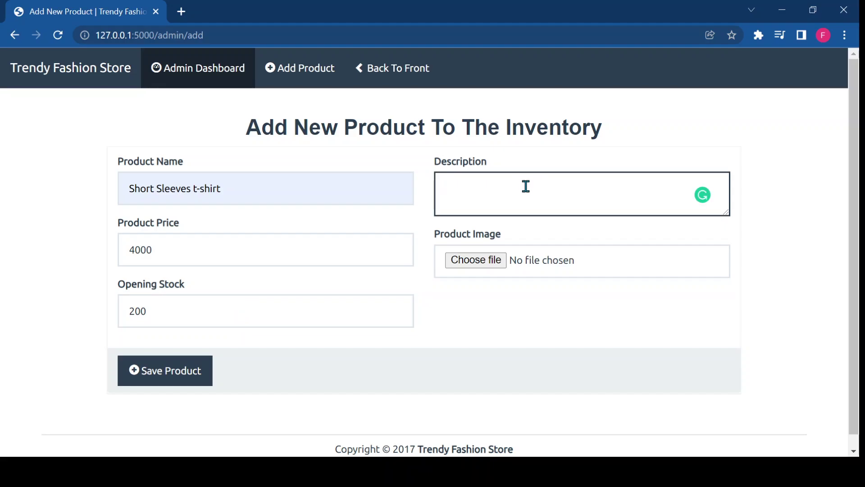
type("this is a colourful short sleves tshi")
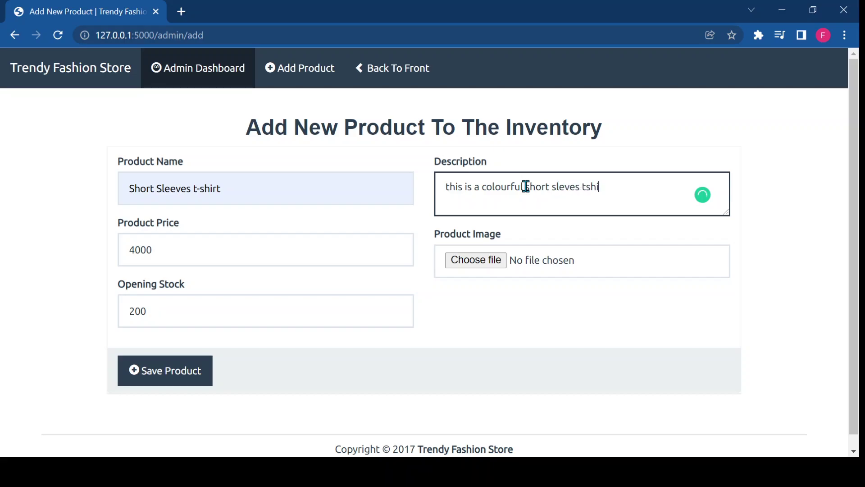
type("rt")
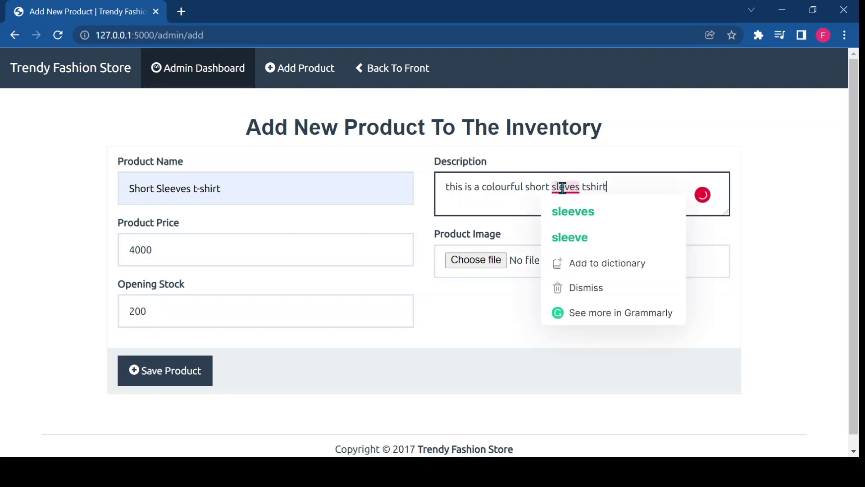
left_click(571, 211)
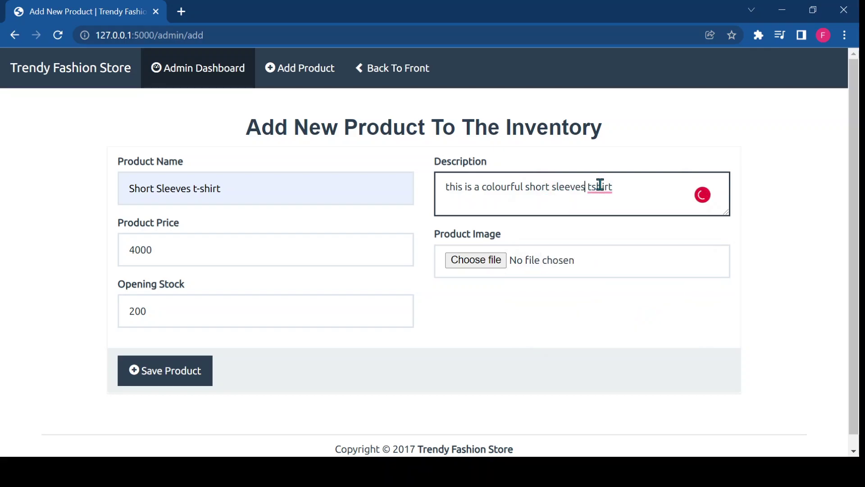
left_click(604, 210)
left_click(487, 261)
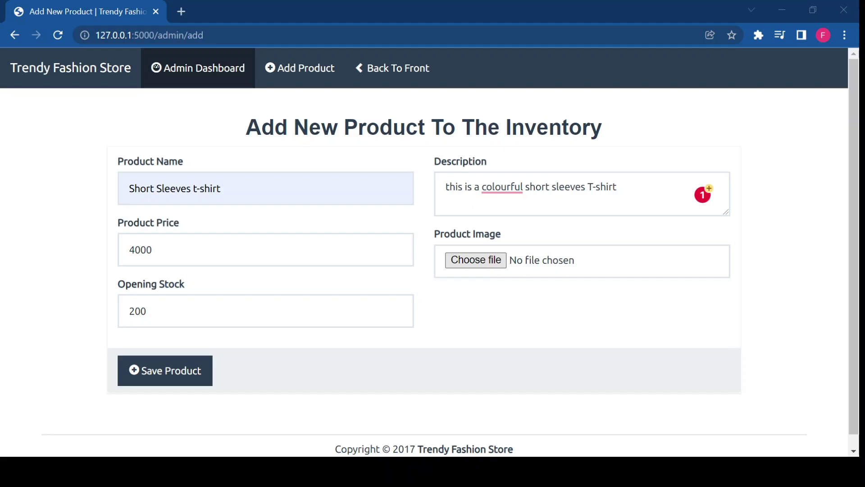
left_click(621, 310)
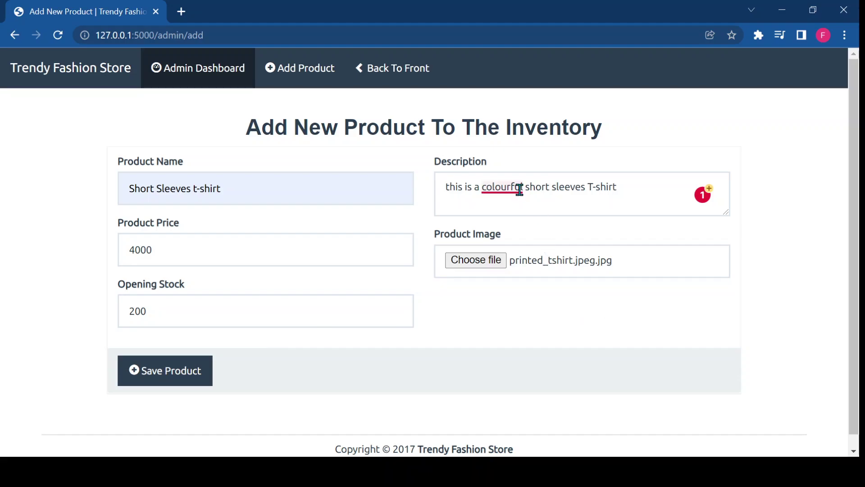
left_click(519, 220)
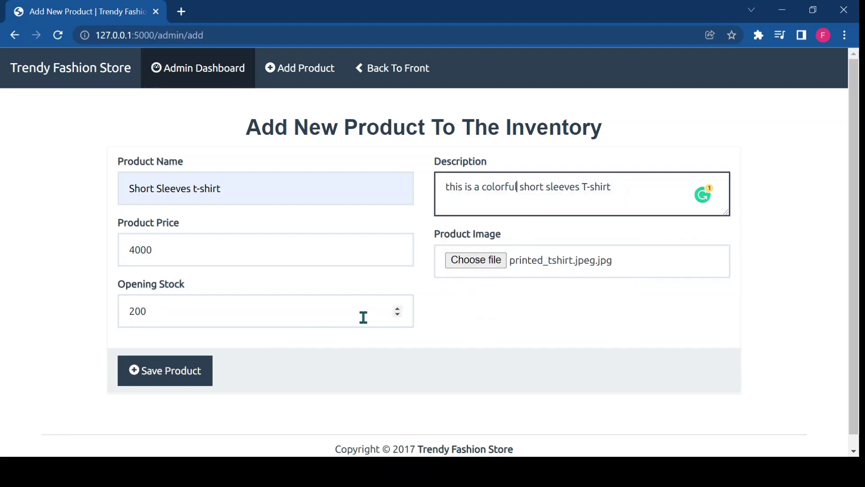
Save the Short Sleeves t-shirt to the inventory and view it on the storefront
left_click(175, 373)
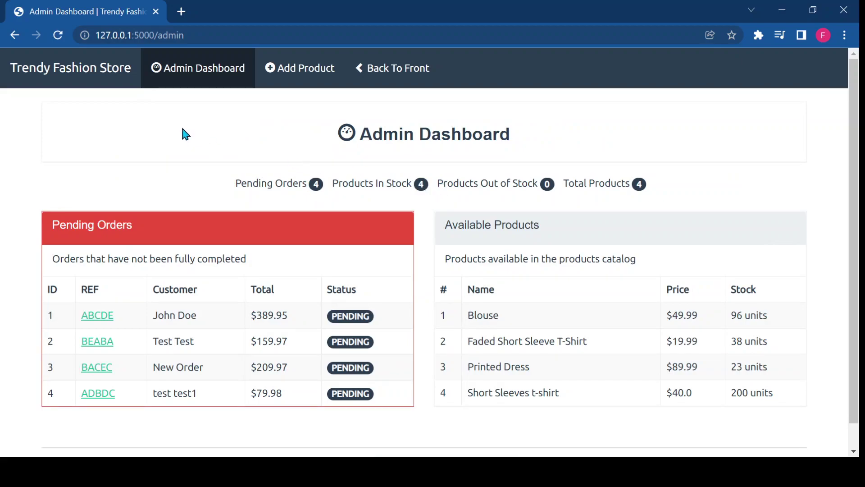
left_click(54, 81)
scroll(310, 264, "down", 3)
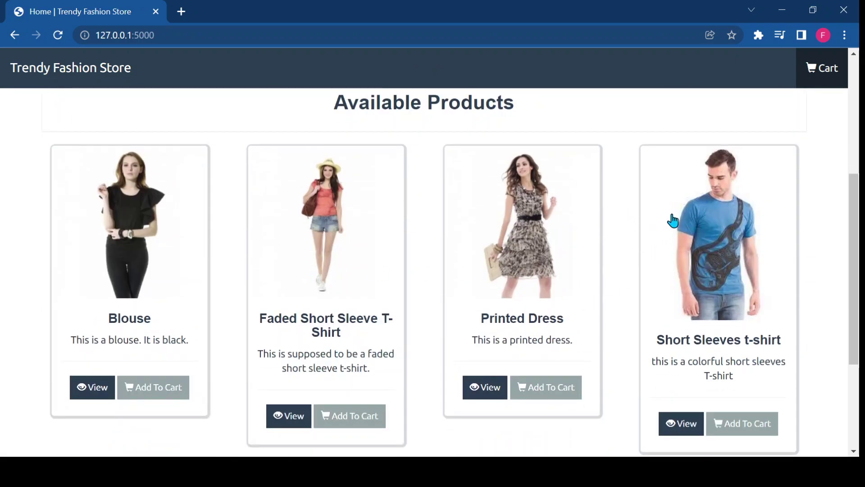
scroll(662, 240, "down", 3)
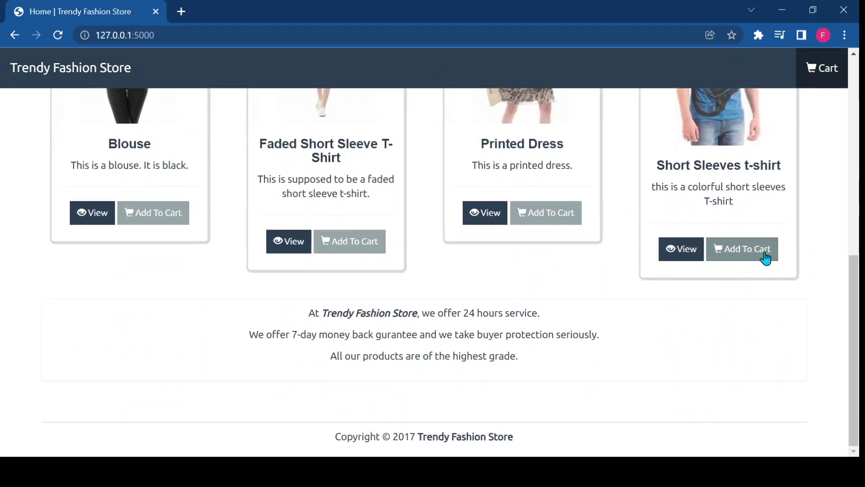
Add the Short Sleeves t-shirt to the cart for a $50.0 total and return home
left_click(681, 258)
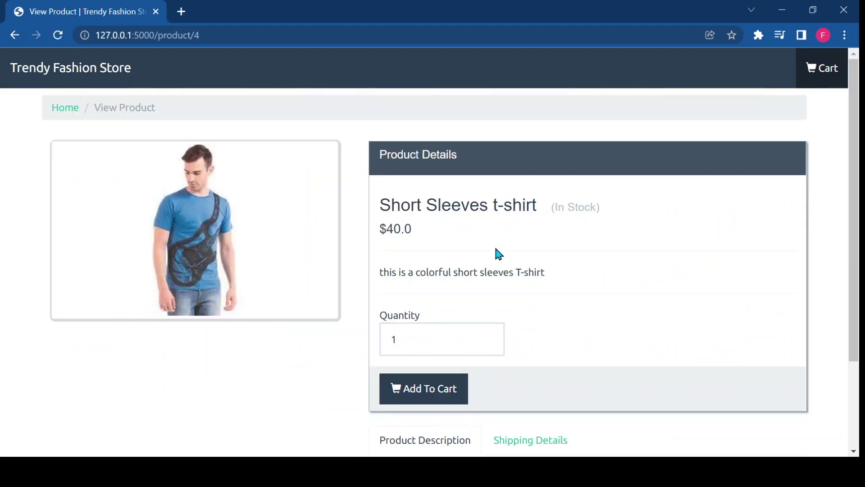
scroll(440, 286, "down", 3)
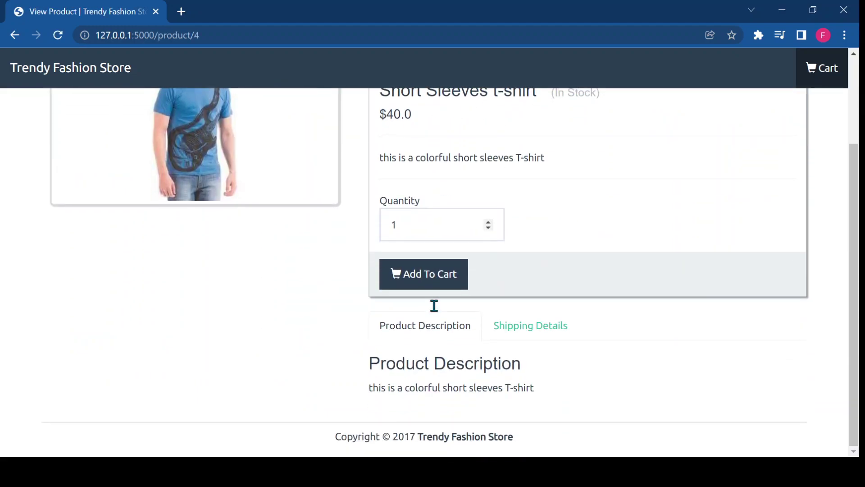
left_click(439, 281)
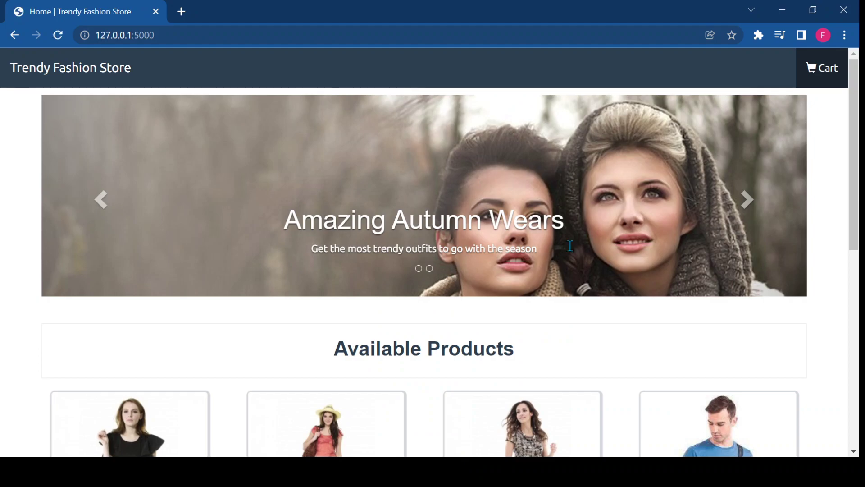
left_click(827, 73)
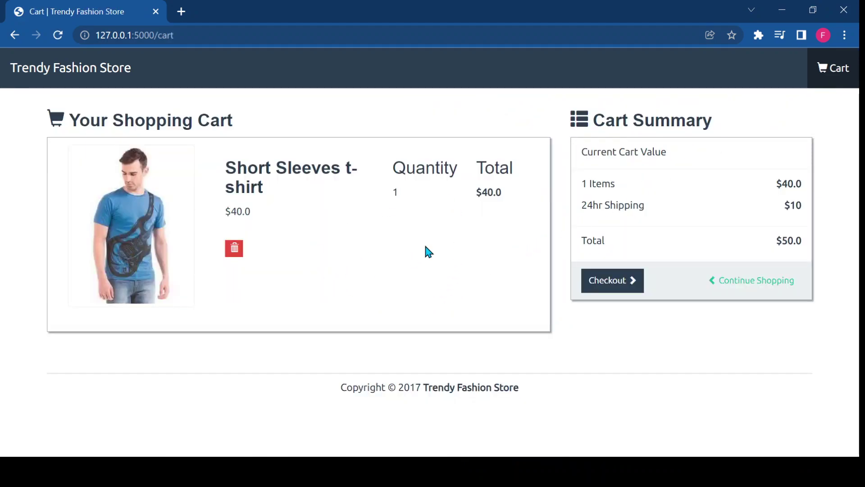
left_click(86, 70)
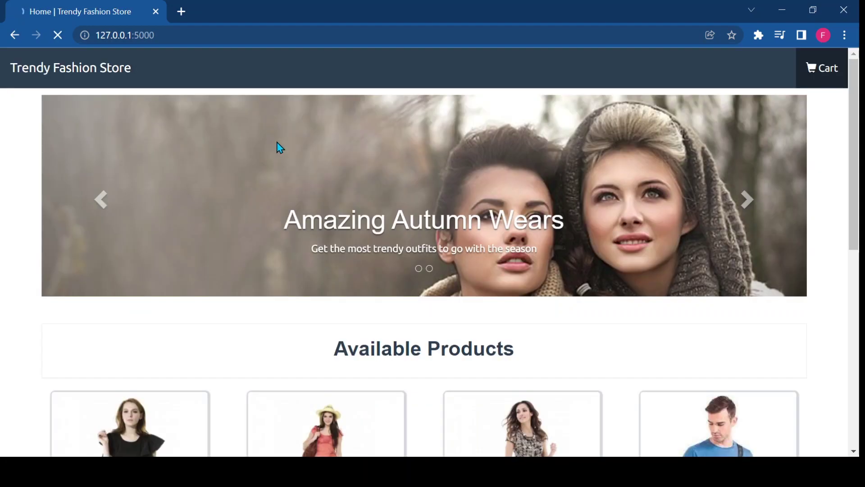